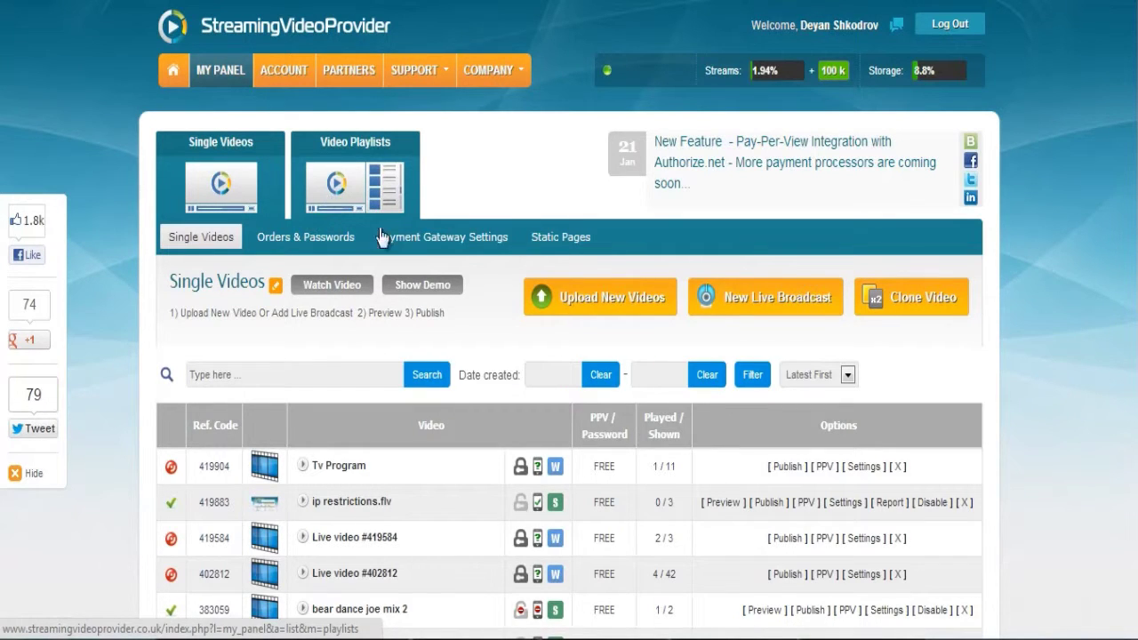
From the Video Playlists list, open the Stream Media Expo 2012 playlist's general settings.
click(354, 189)
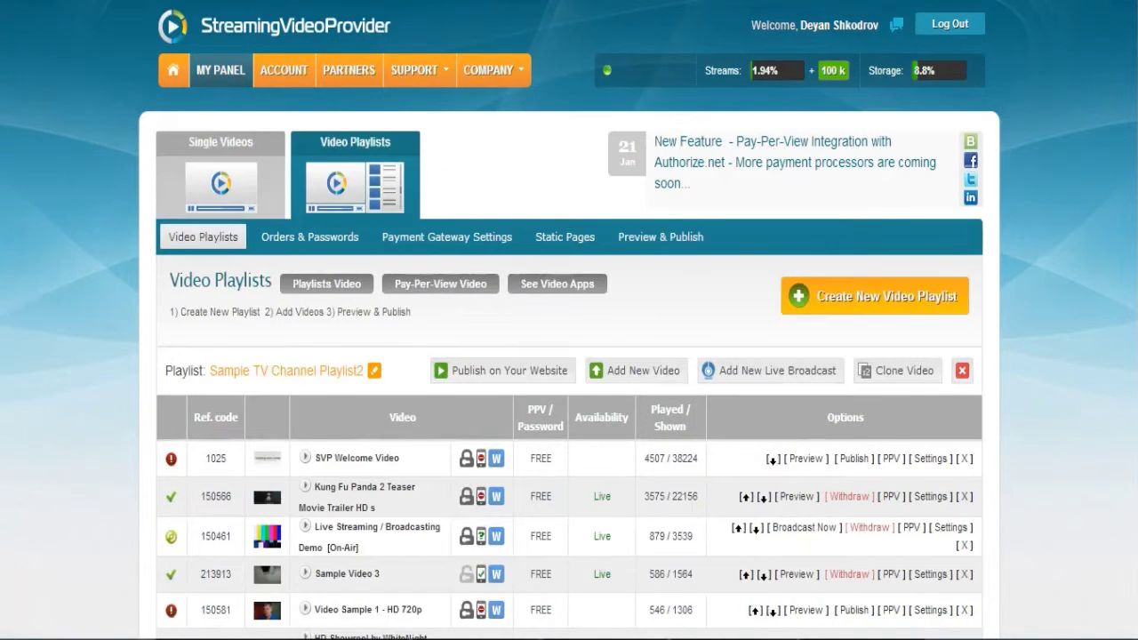
scroll(385, 106, down, 5)
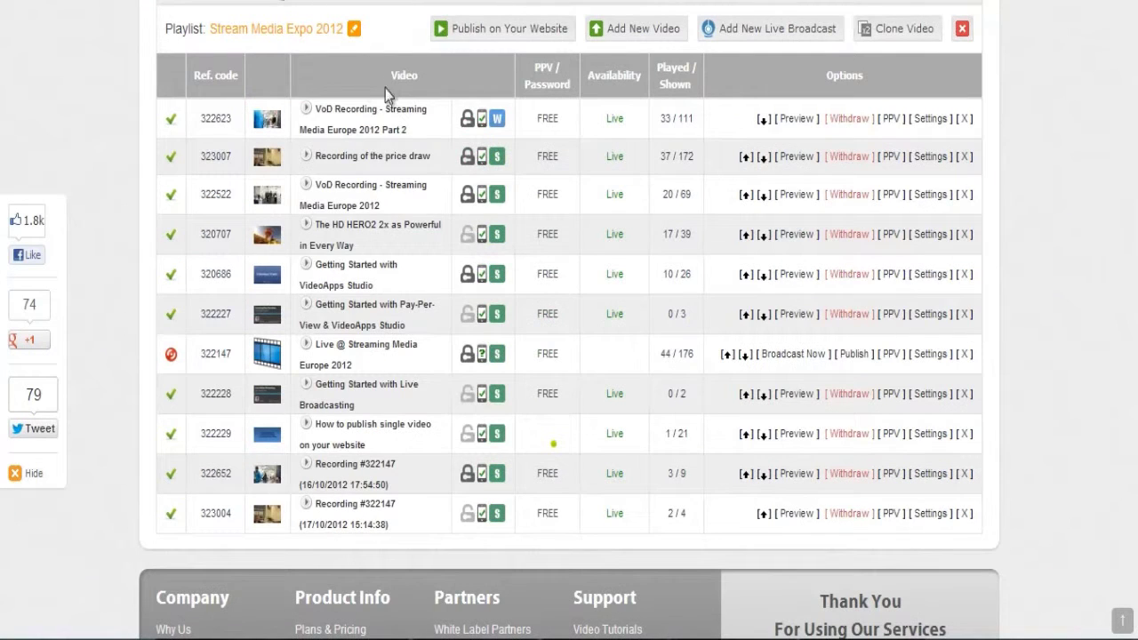
click(355, 29)
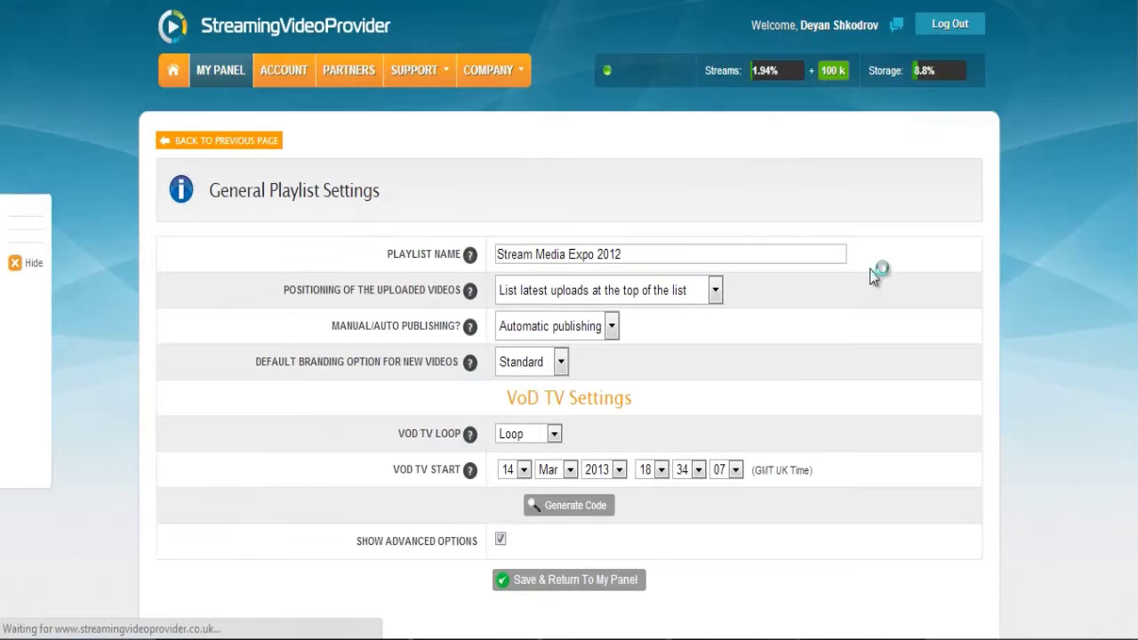
Change the Stream Media Expo 2012 VoD TV Loop setting from Loop to One time.
click(553, 434)
click(553, 434)
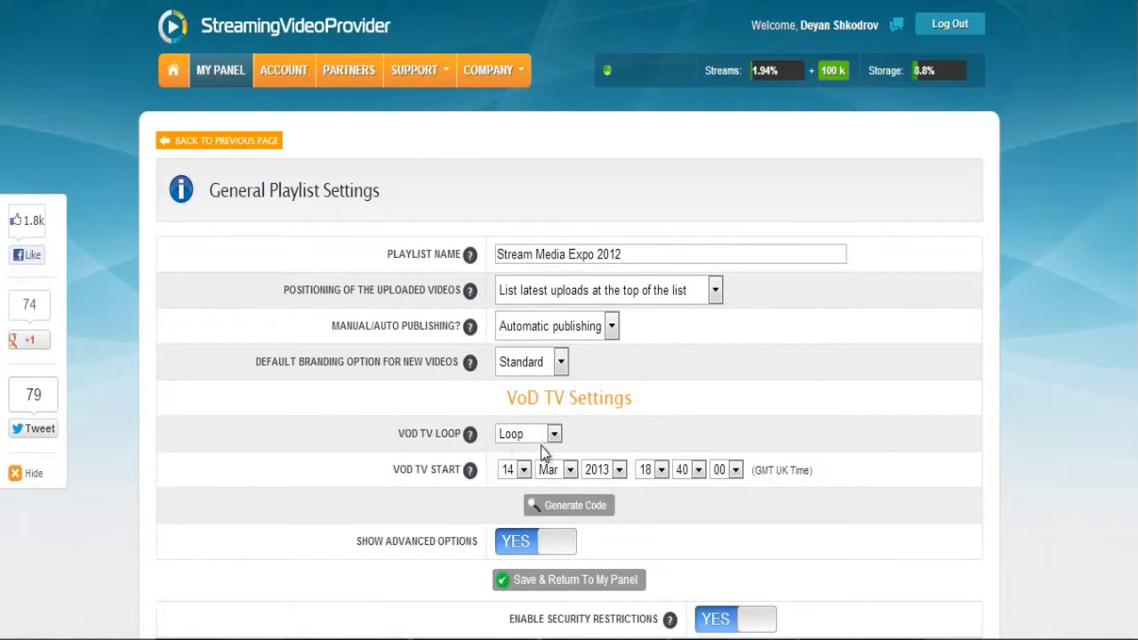
click(539, 436)
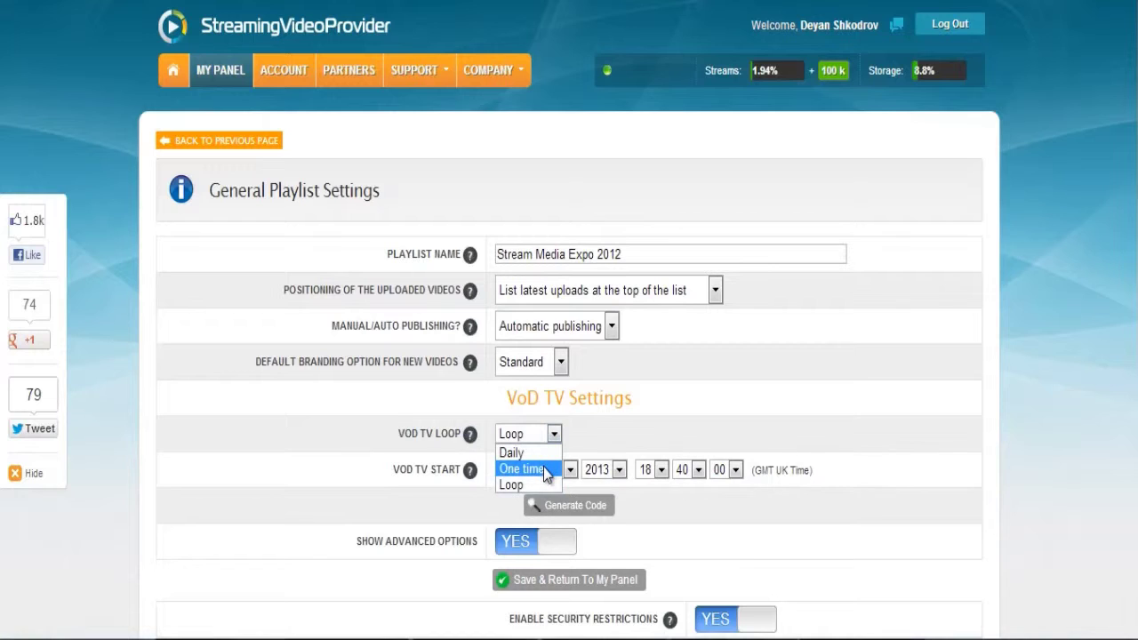
click(544, 466)
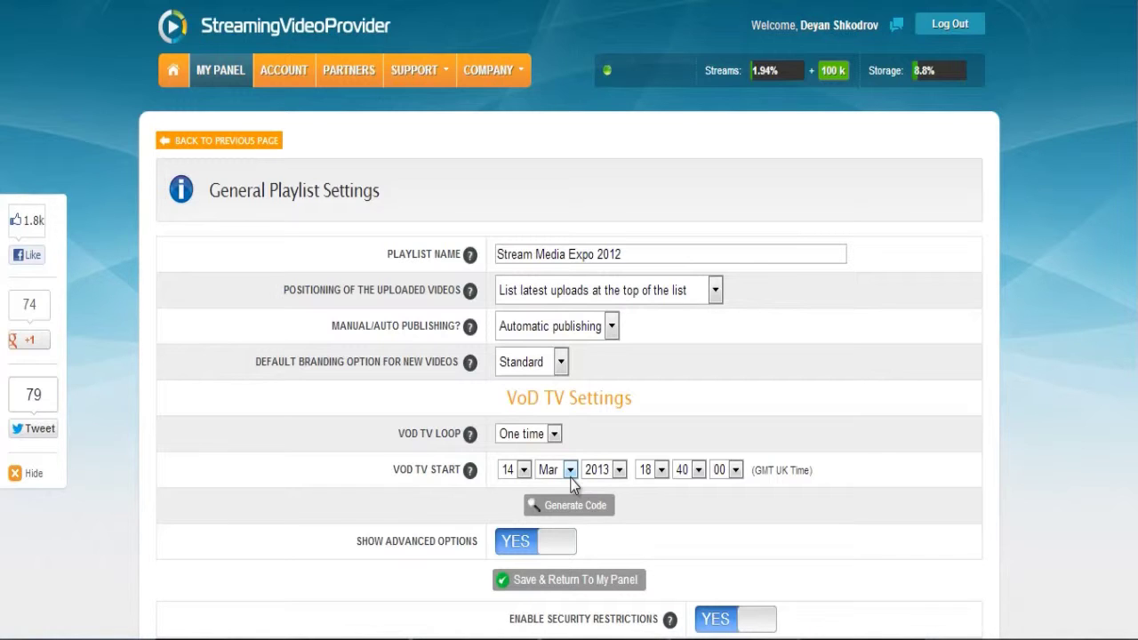
click(542, 434)
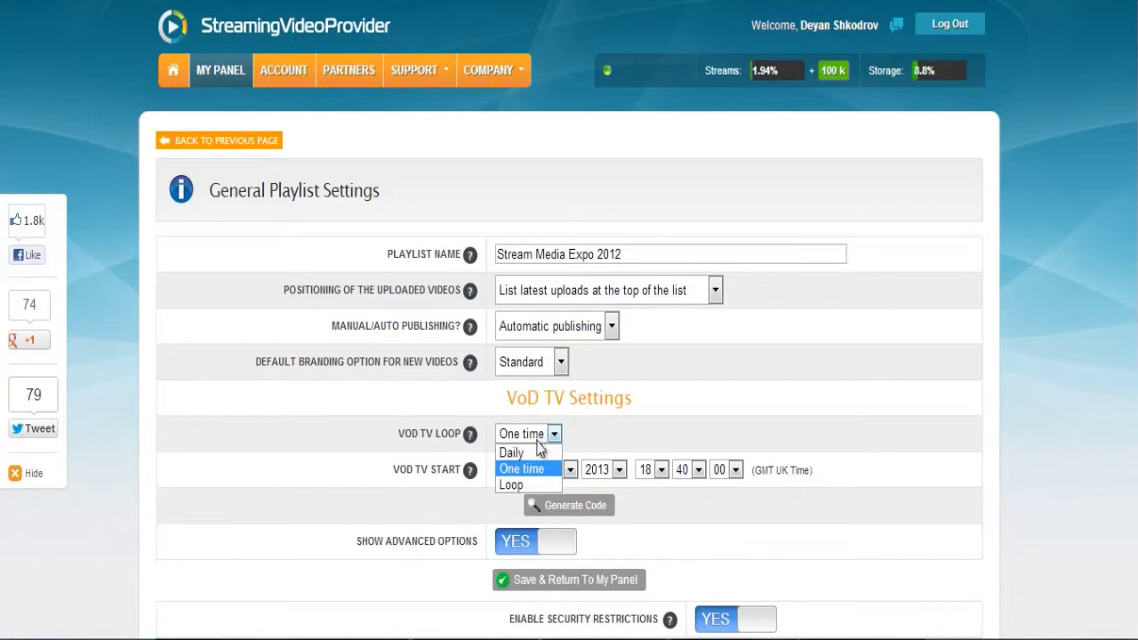
click(540, 470)
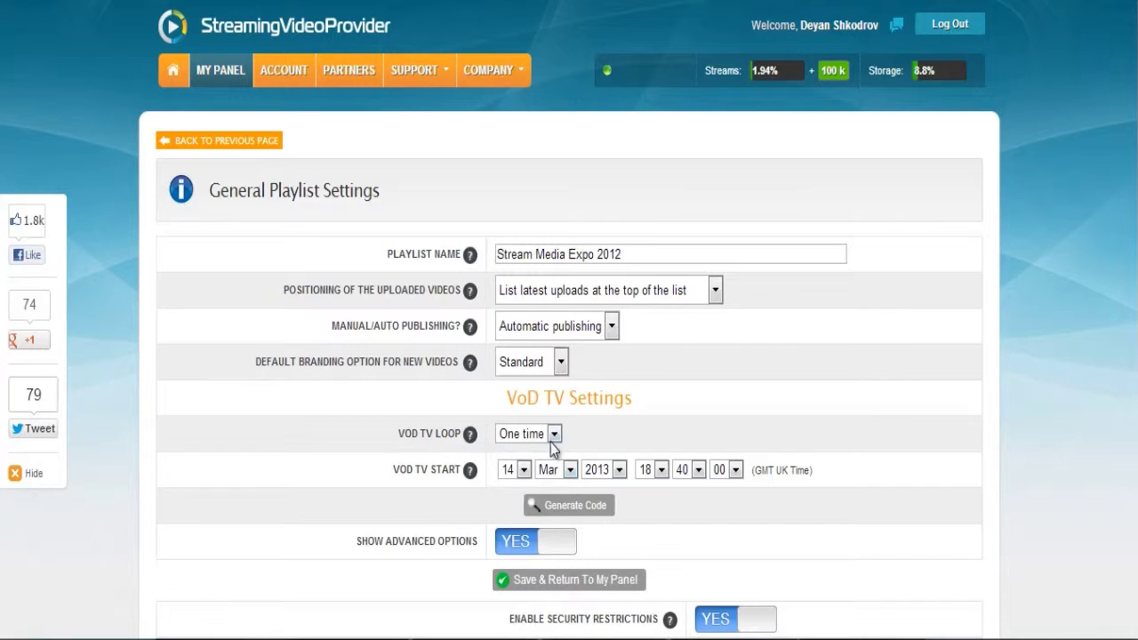
click(551, 435)
click(536, 482)
Set the VoD TV start minute to 36, for 18:36:00 on 14 Mar 2013, GMT UK time.
click(693, 479)
text(36)
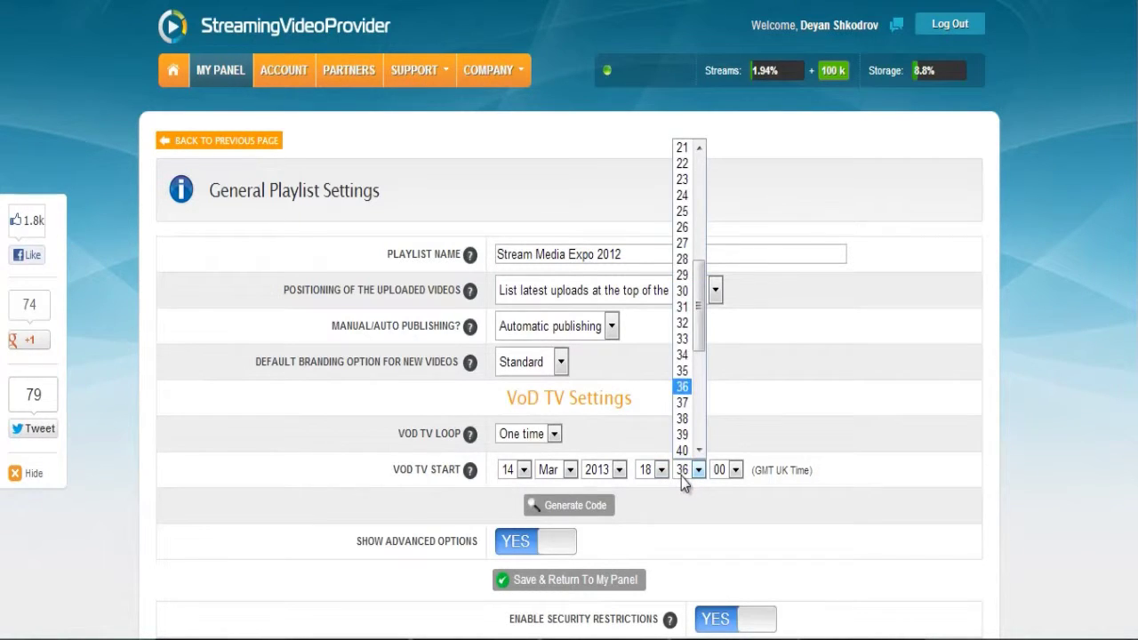
click(682, 389)
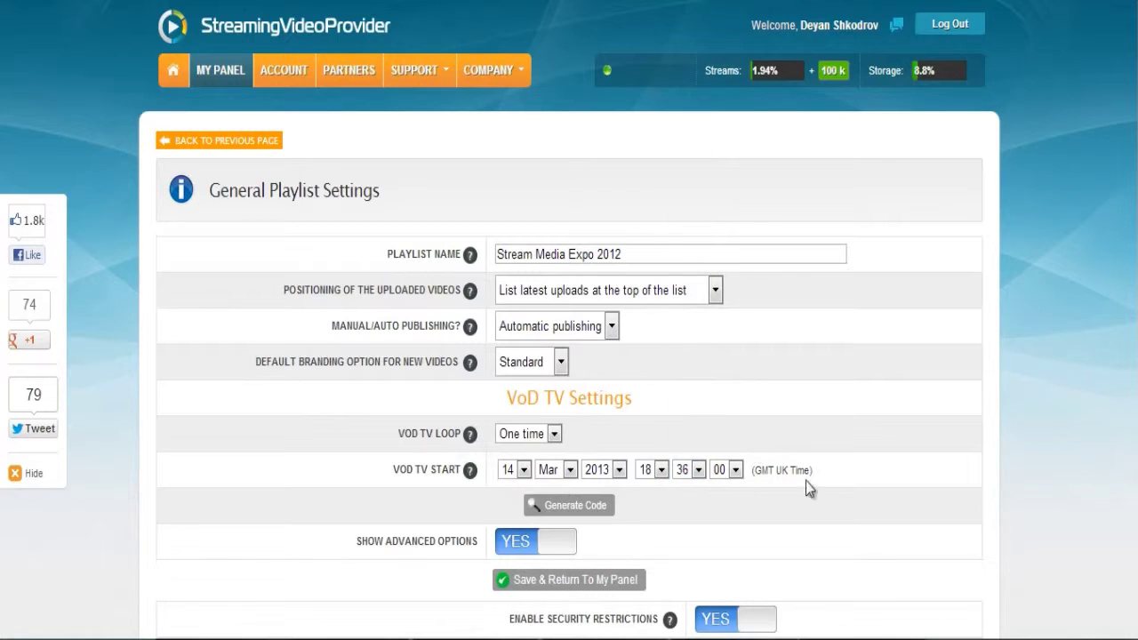
drag(825, 477, 753, 482)
drag(363, 475, 851, 493)
click(884, 487)
Save the playlist settings and create a new live broadcast titled 'TV Program 2'.
click(579, 583)
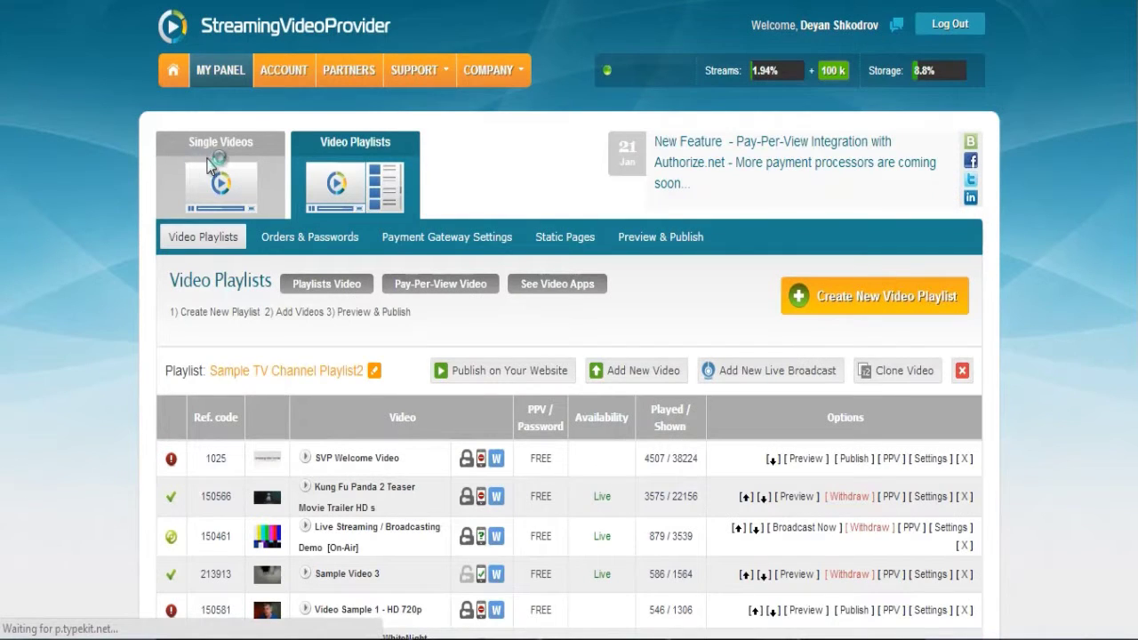
click(214, 171)
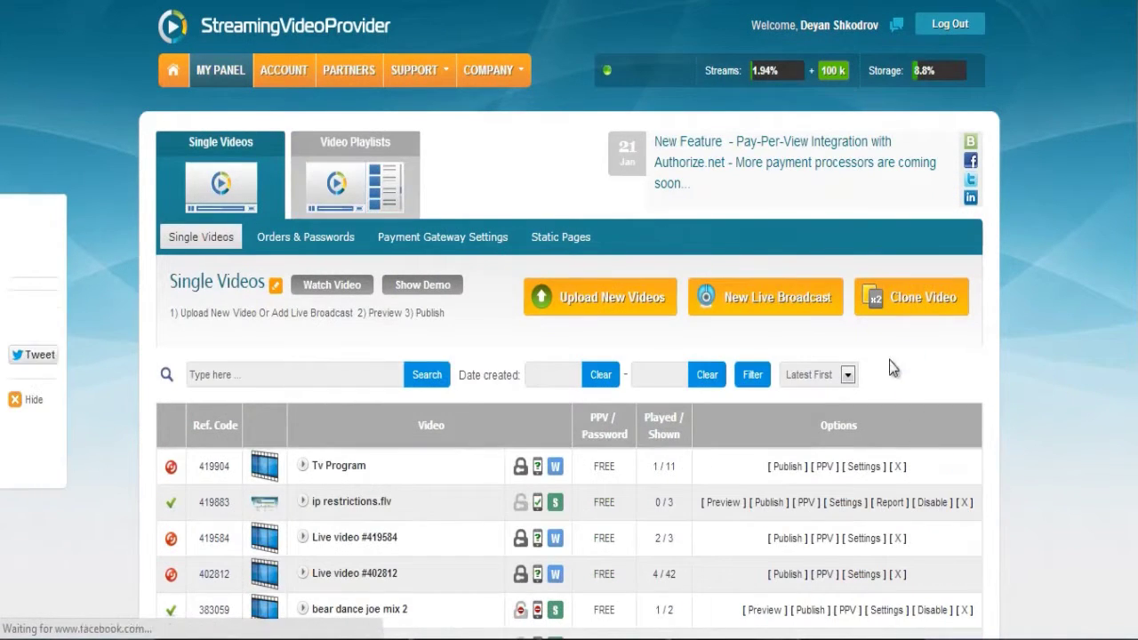
click(786, 318)
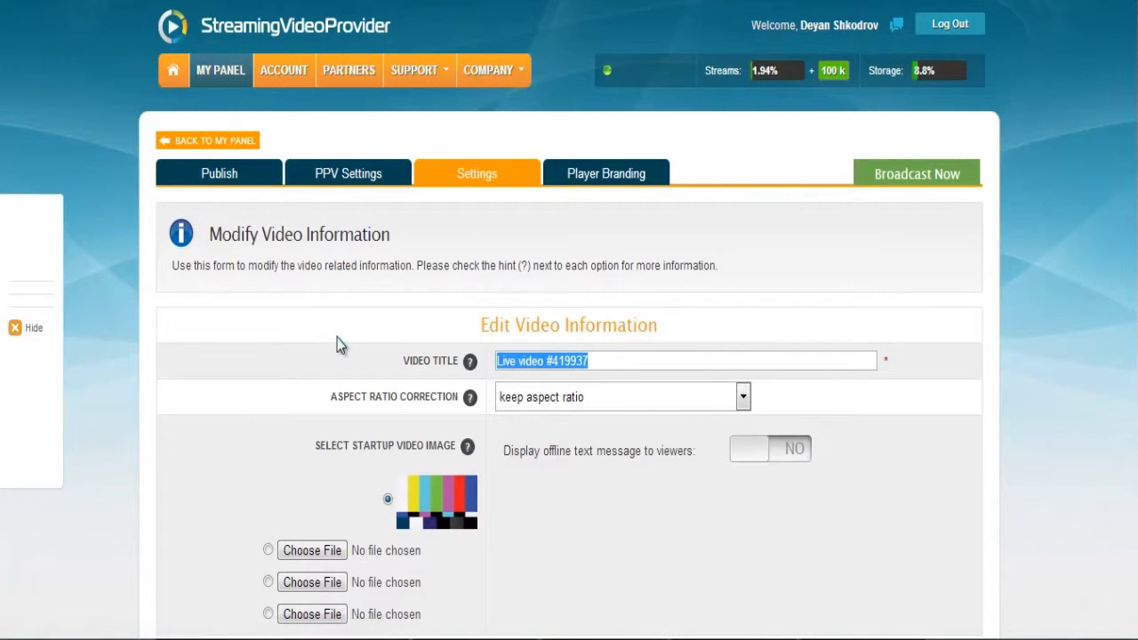
text(TV Program)
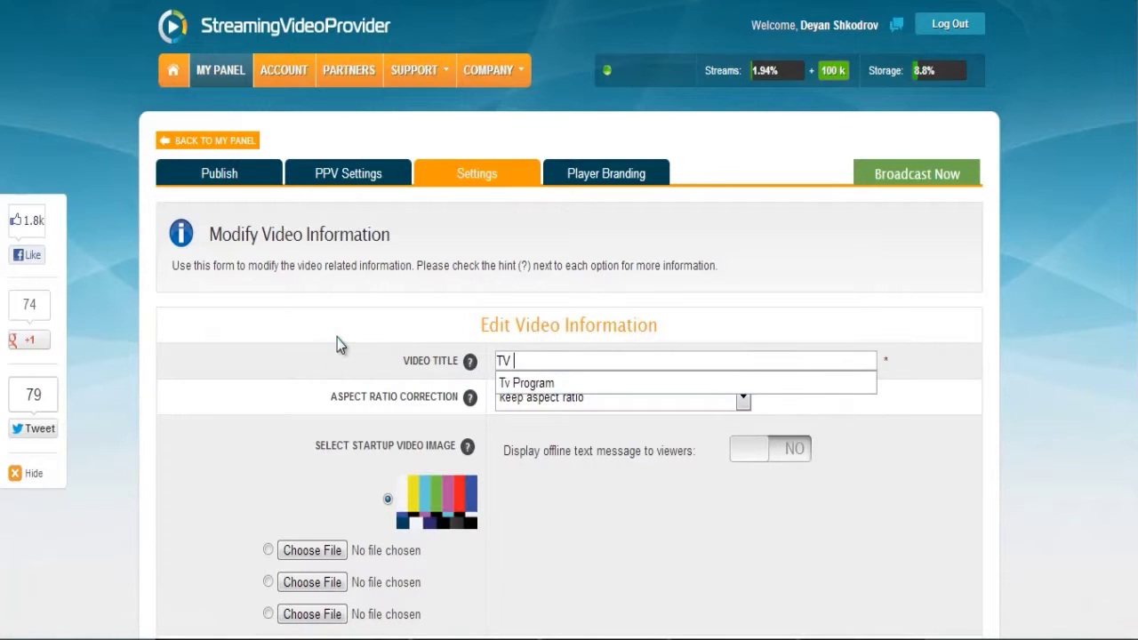
text( 2)
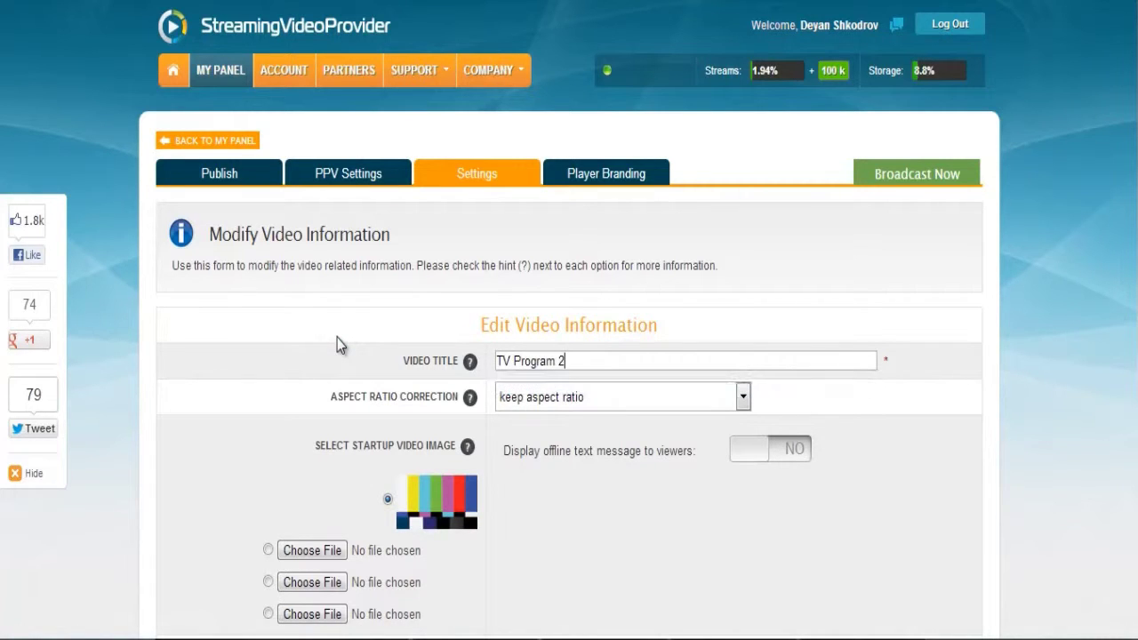
Assign TV Program 2 to the Stream Media Expo 2012 WebTV playlist and save it.
scroll(533, 253, down, 5)
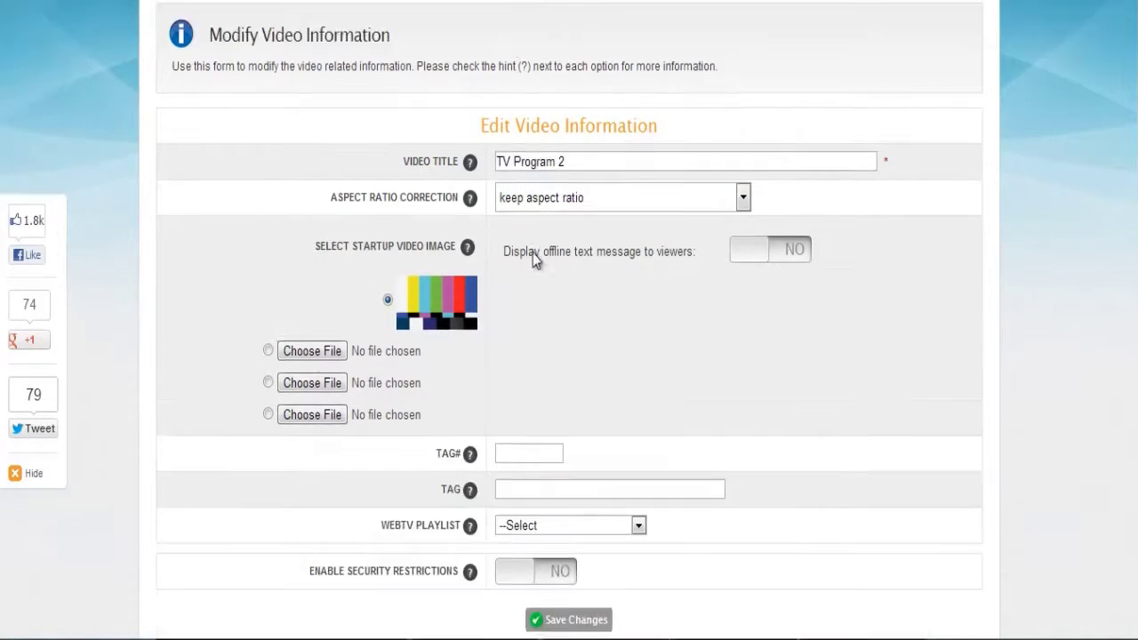
click(561, 332)
click(374, 325)
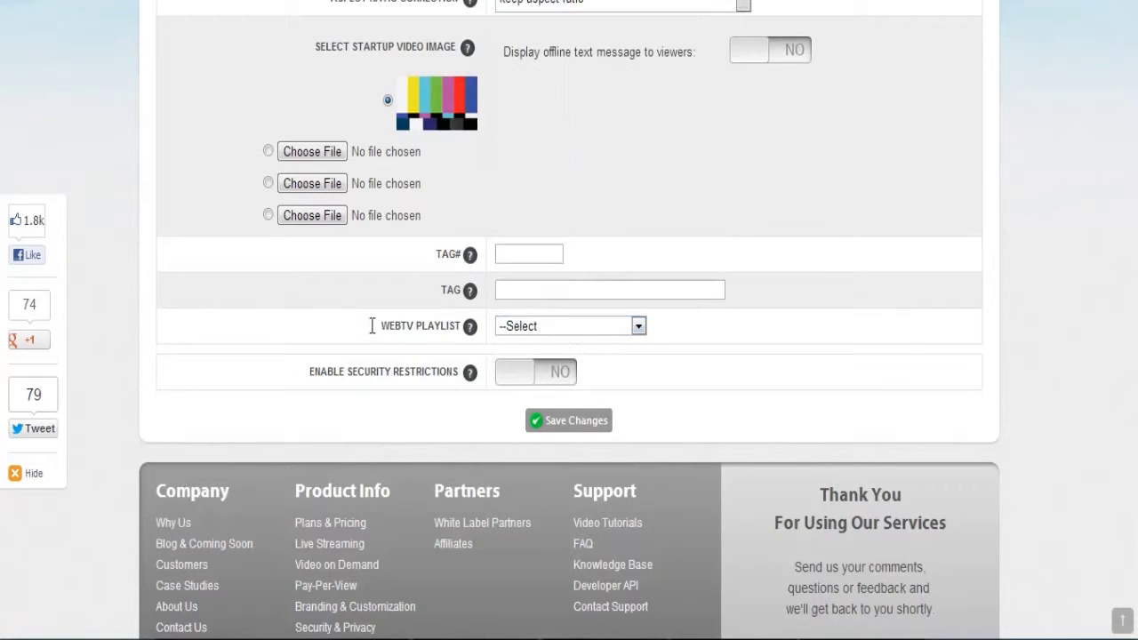
drag(381, 326, 462, 327)
click(525, 331)
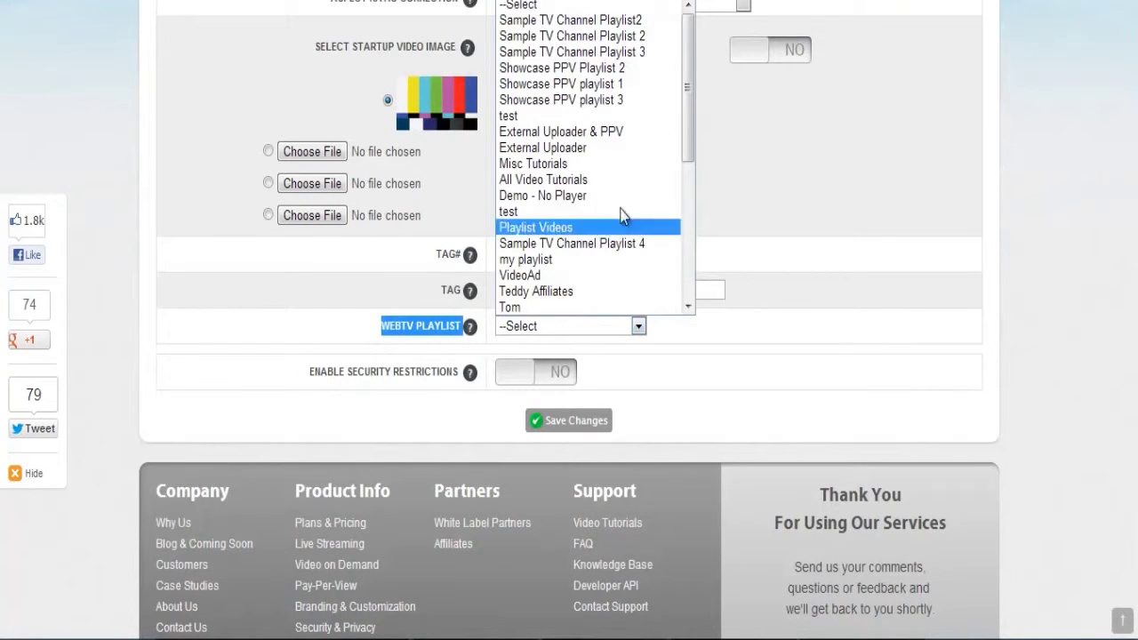
drag(689, 151, 691, 319)
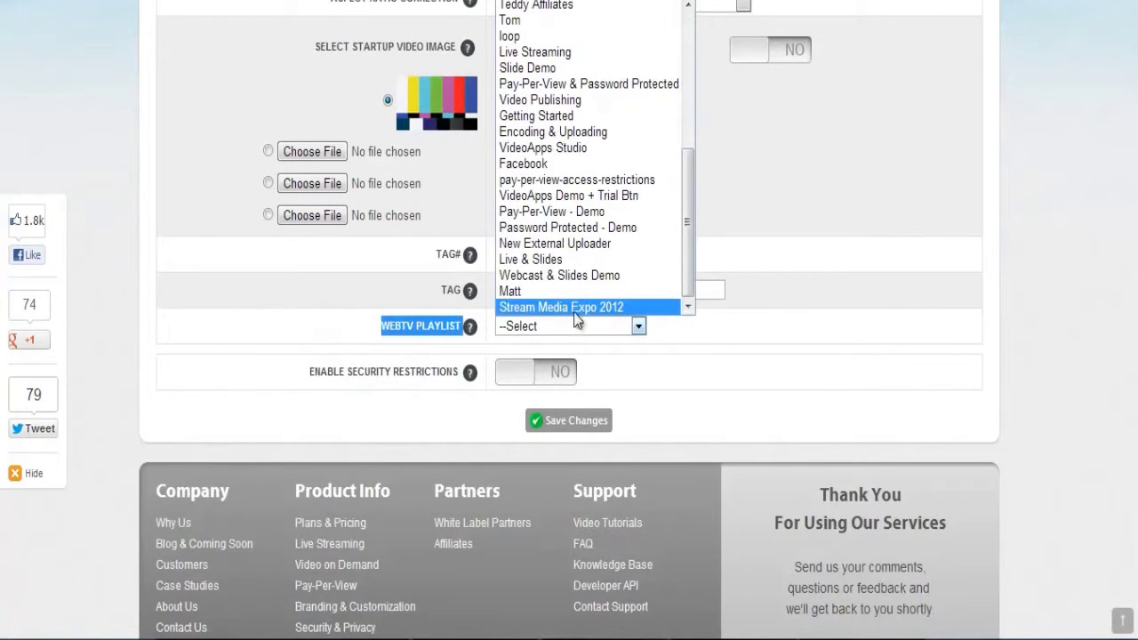
click(640, 306)
click(590, 425)
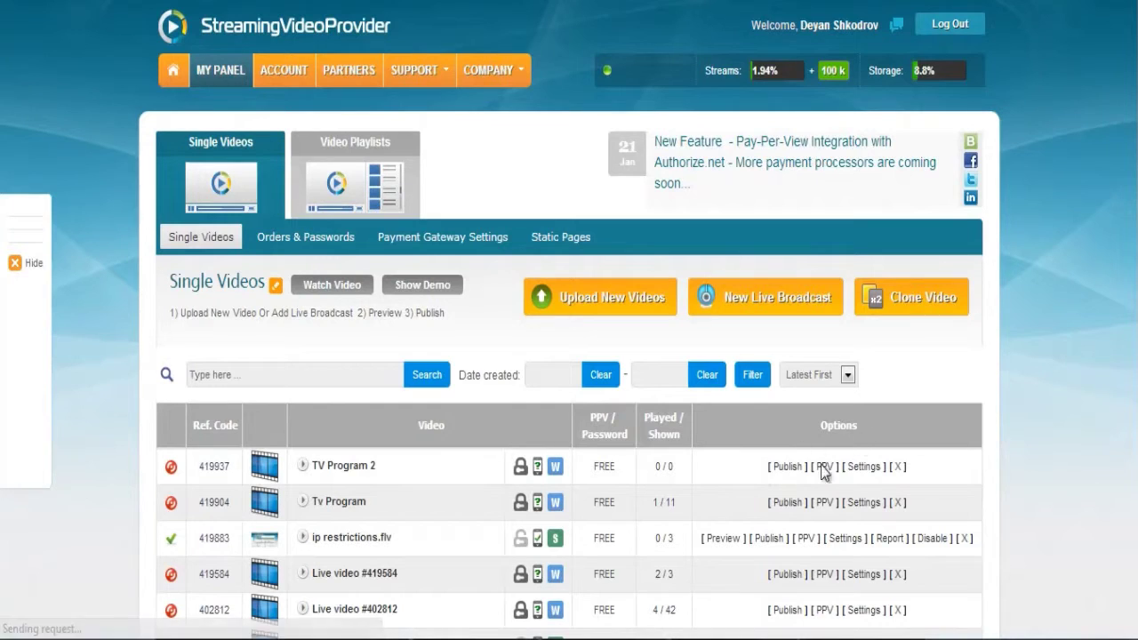
Publish TV Program 2 as an embedded player, preview its code, then return to My Panel.
click(786, 468)
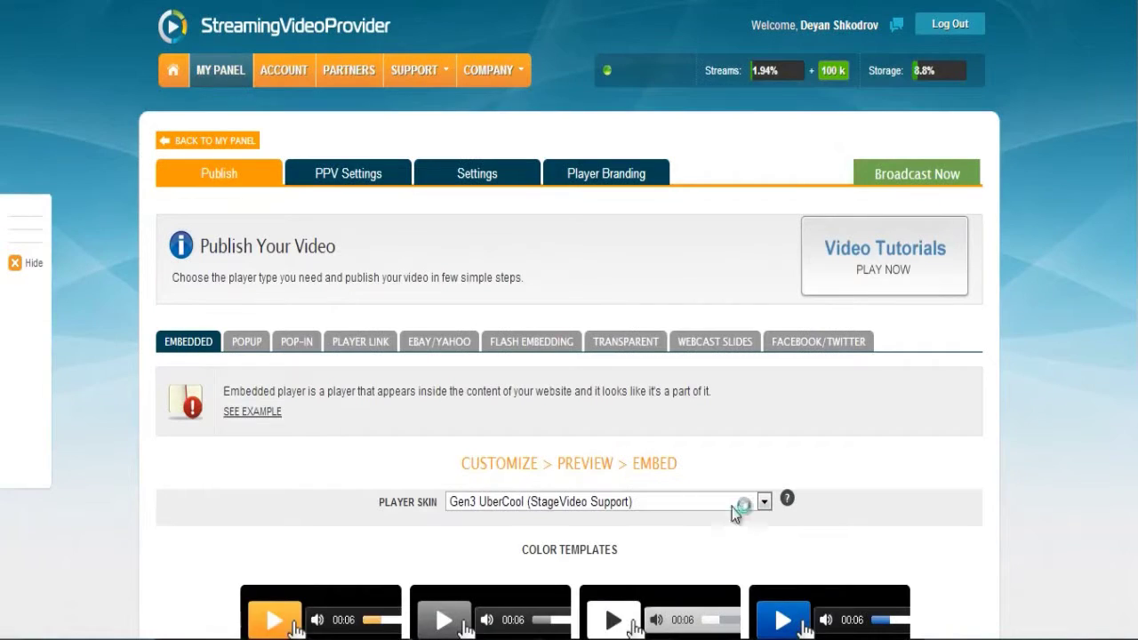
scroll(340, 404, down, 5)
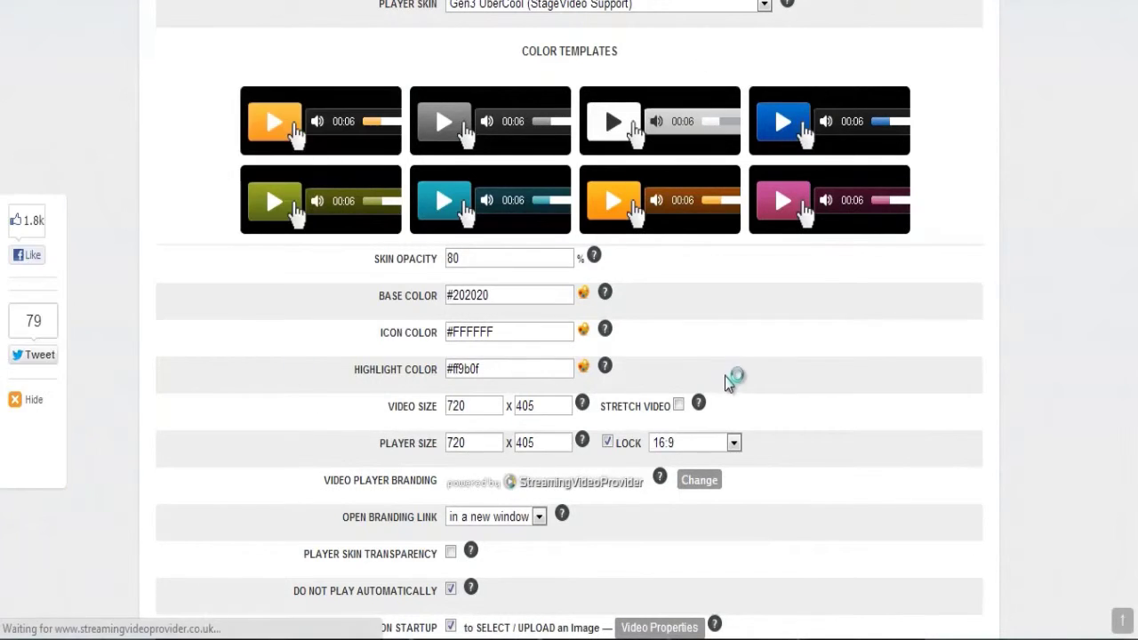
scroll(722, 371, up, 10)
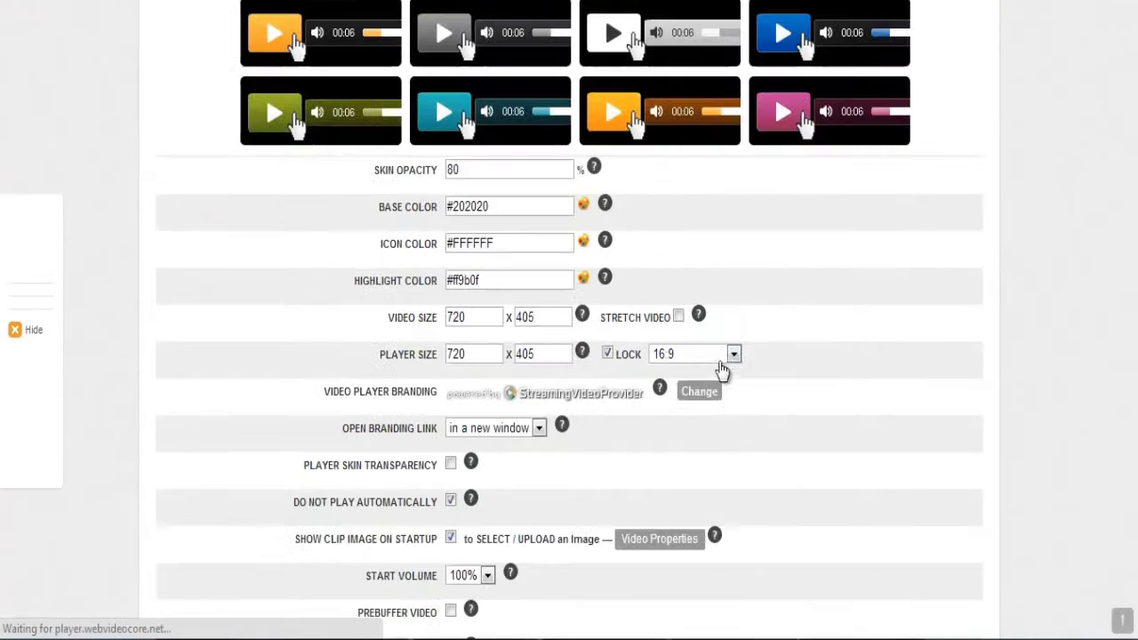
scroll(722, 371, up, 1)
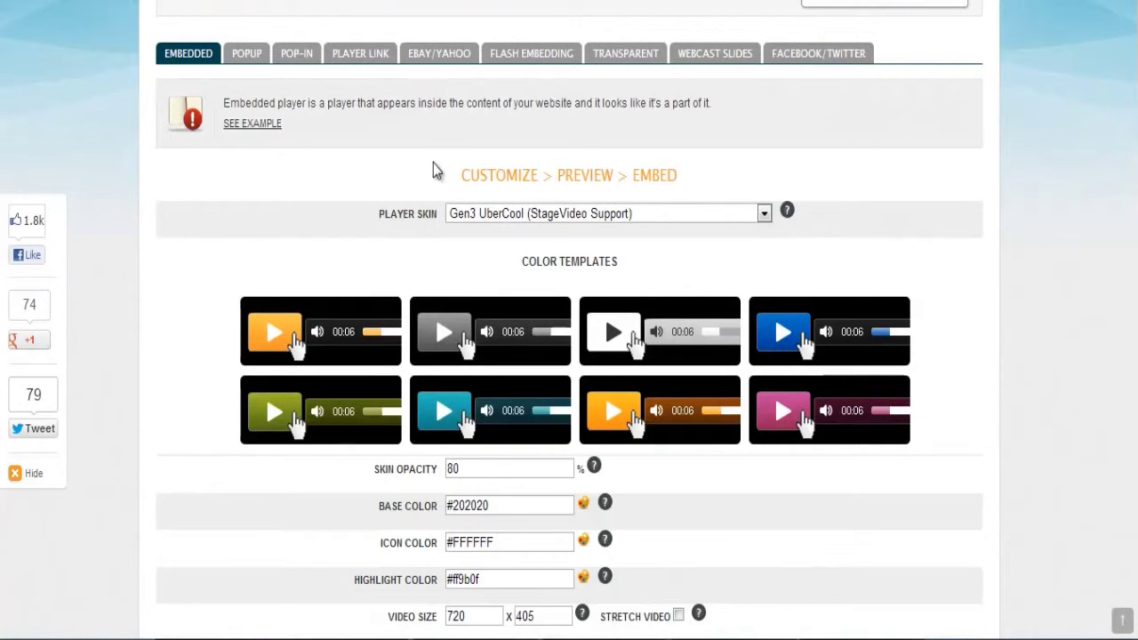
scroll(675, 399, down, 5)
scroll(675, 398, down, 10)
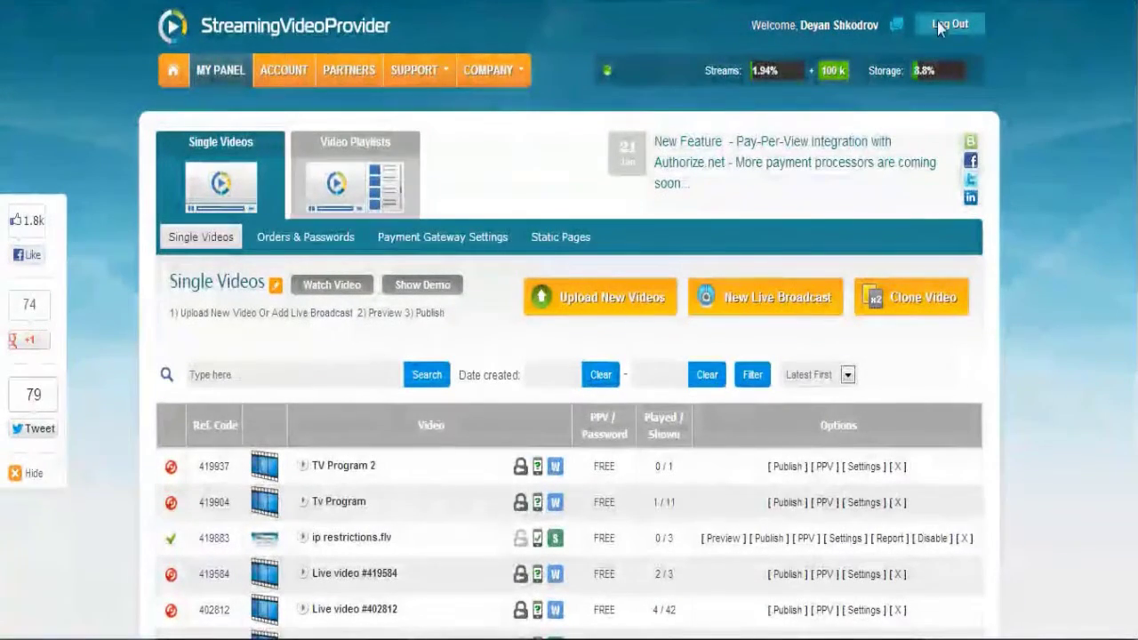
click(940, 27)
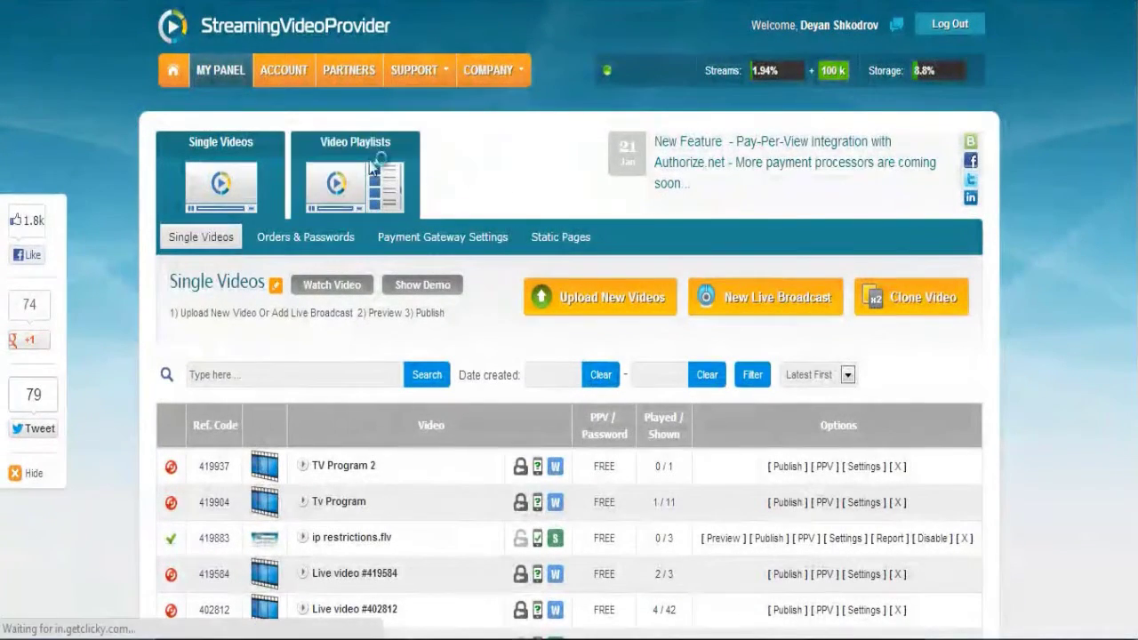